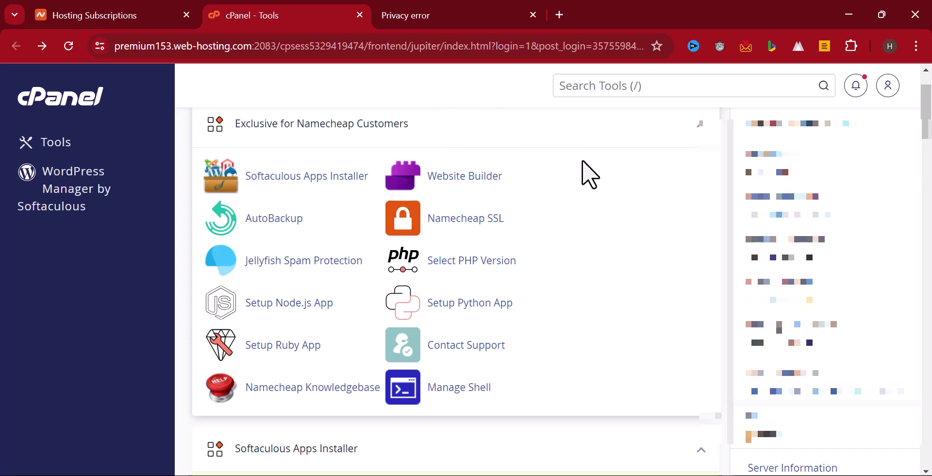
# Step: Look over the cPanel home page, trying a tool search and then clearing it
pyautogui.scroll(2, 582, 161)
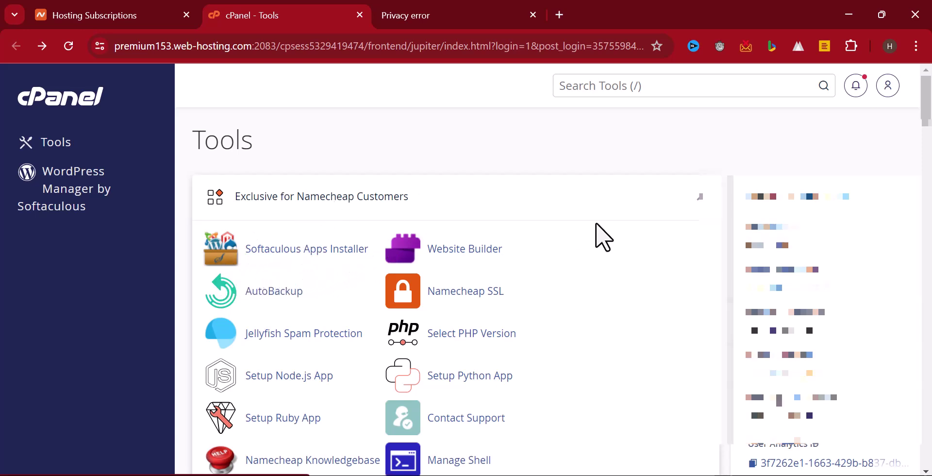
pyautogui.scroll(-4, 598, 224)
pyautogui.scroll(-10, 598, 223)
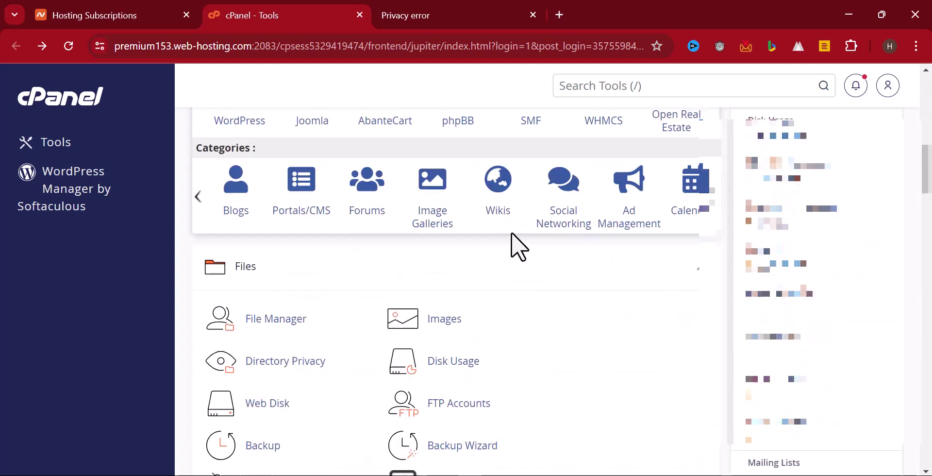
pyautogui.scroll(-20, 495, 245)
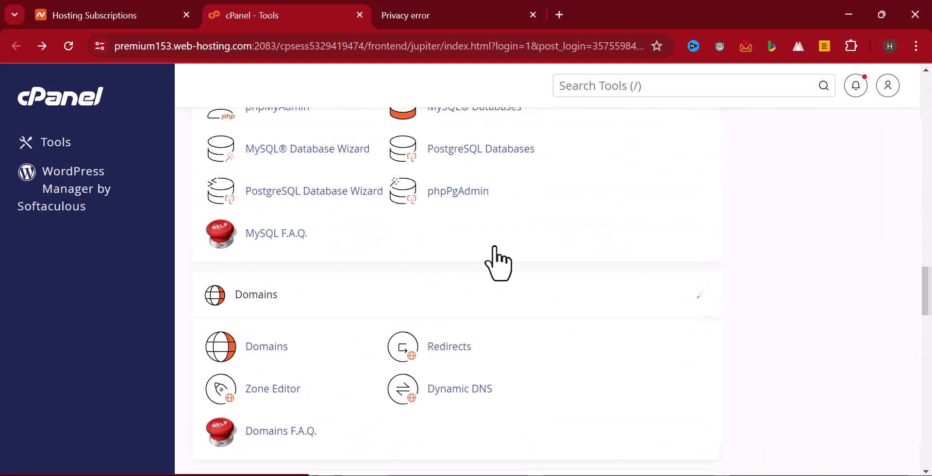
pyautogui.scroll(-5, 494, 245)
pyautogui.scroll(-4, 558, 280)
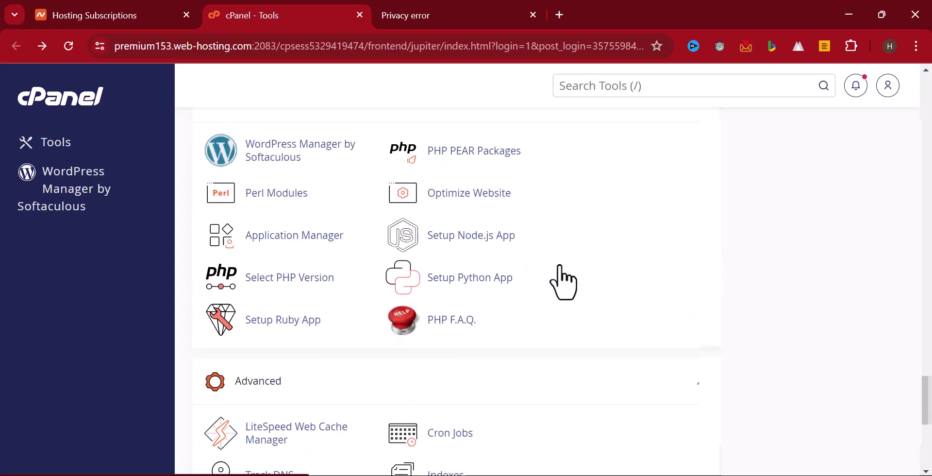
pyautogui.scroll(-6, 564, 281)
pyautogui.scroll(10, 575, 273)
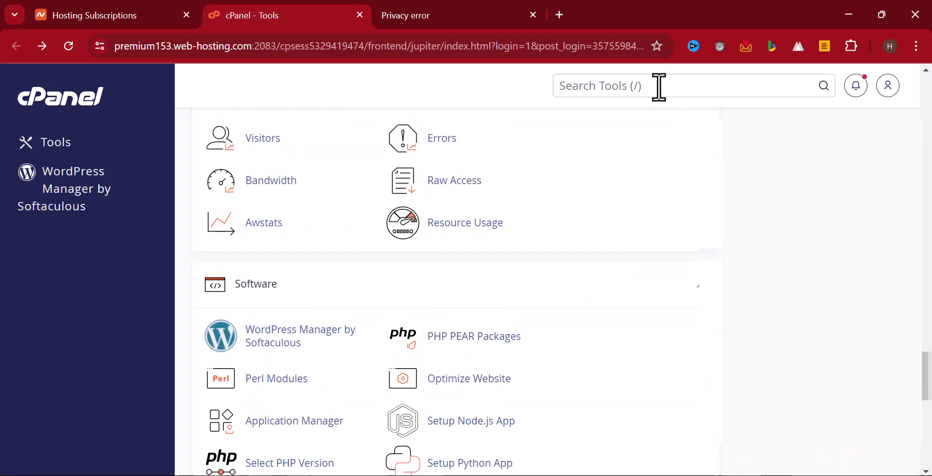
pyautogui.click(660, 88)
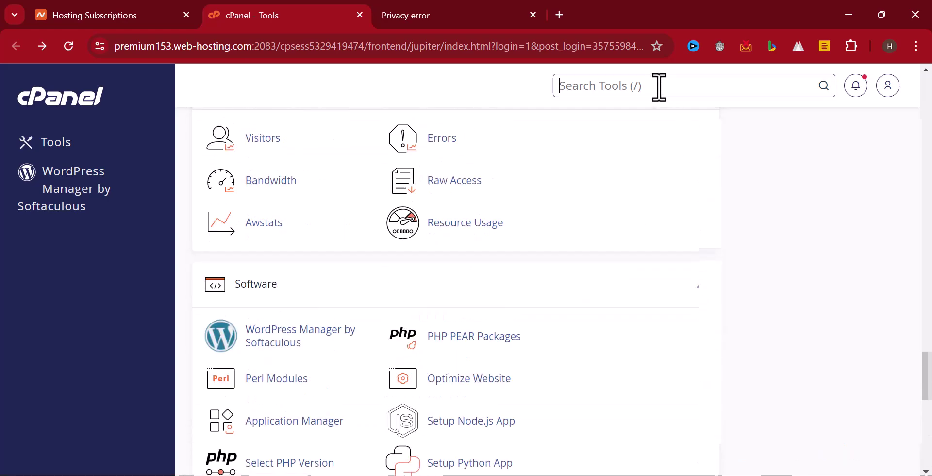
pyautogui.write('s')
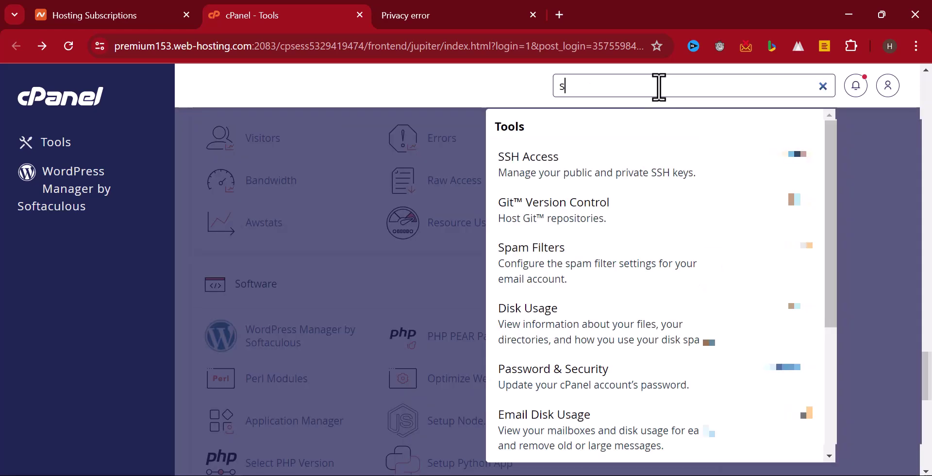
pyautogui.click(823, 86)
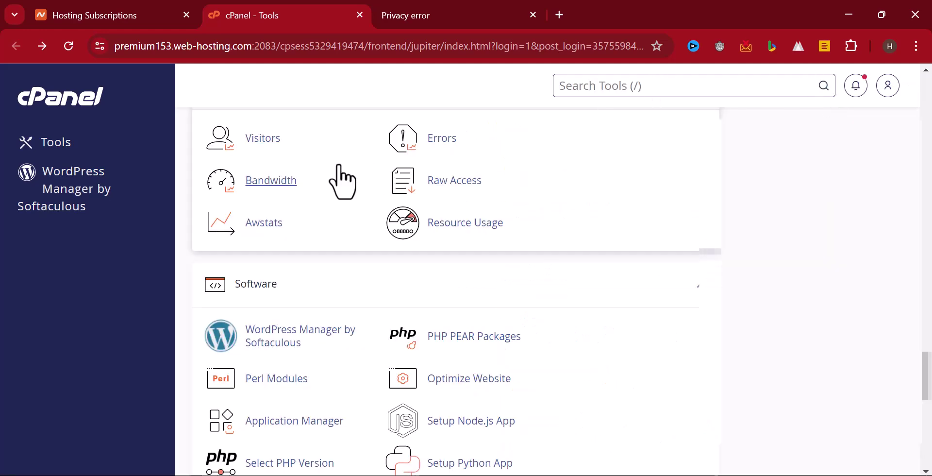
pyautogui.scroll(20, 343, 182)
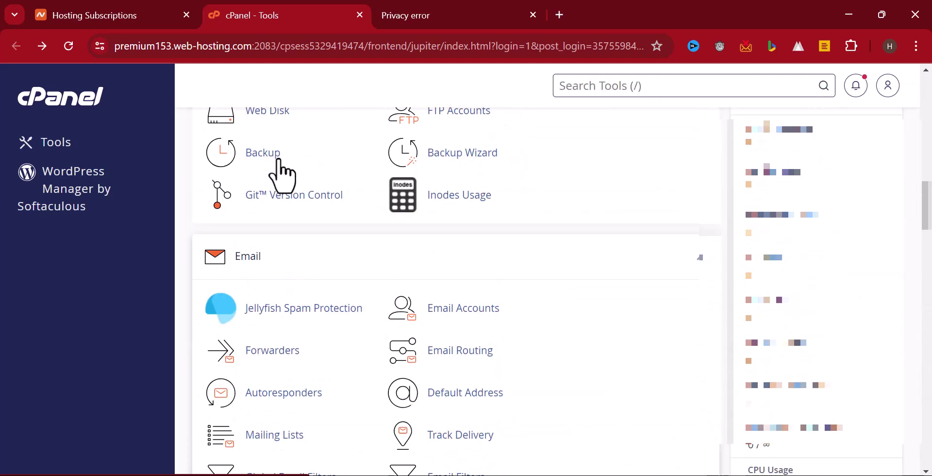
pyautogui.scroll(5, 276, 191)
pyautogui.scroll(5, 235, 266)
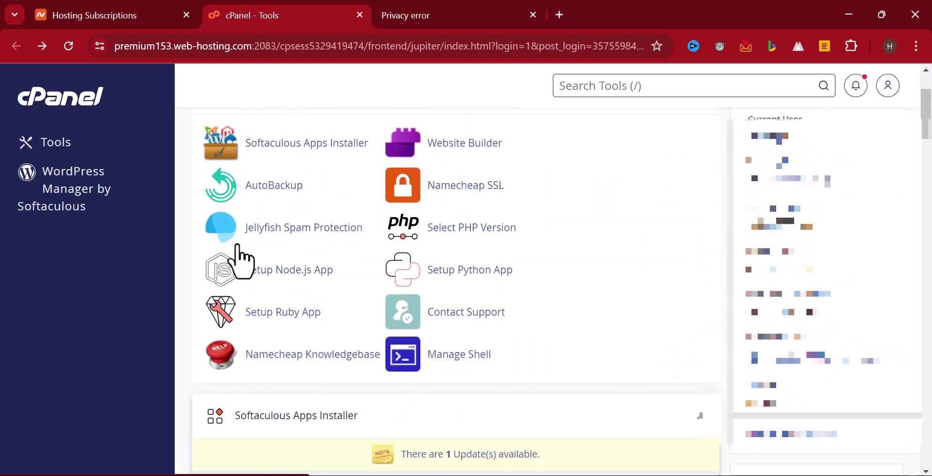
pyautogui.scroll(3, 238, 258)
# Step: Launch the Softaculous Apps Installer and begin a new WordPress install
pyautogui.click(279, 265)
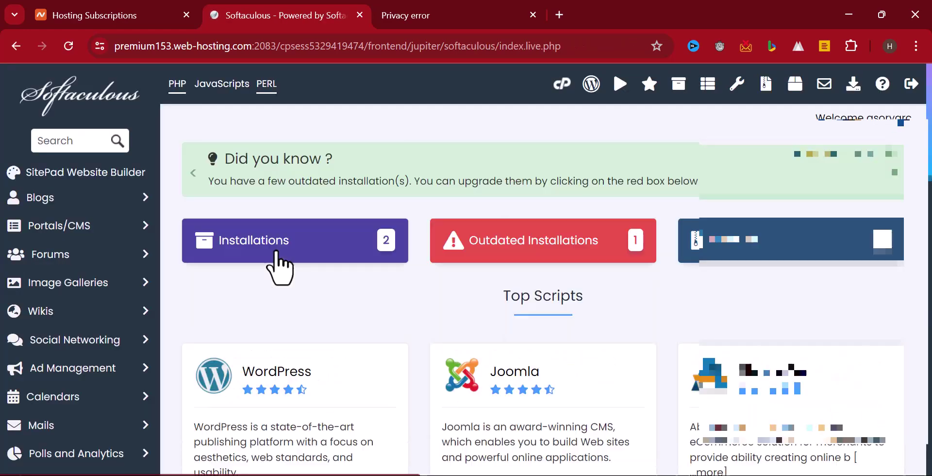
pyautogui.scroll(-3, 281, 274)
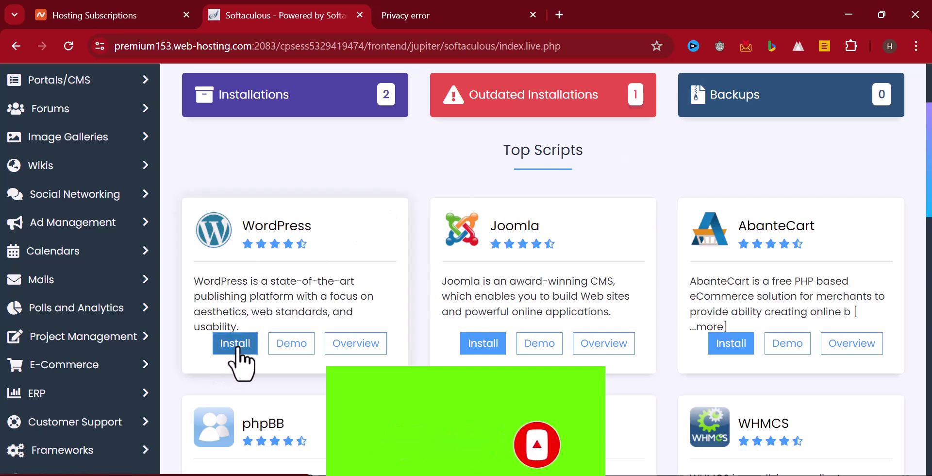
pyautogui.click(238, 349)
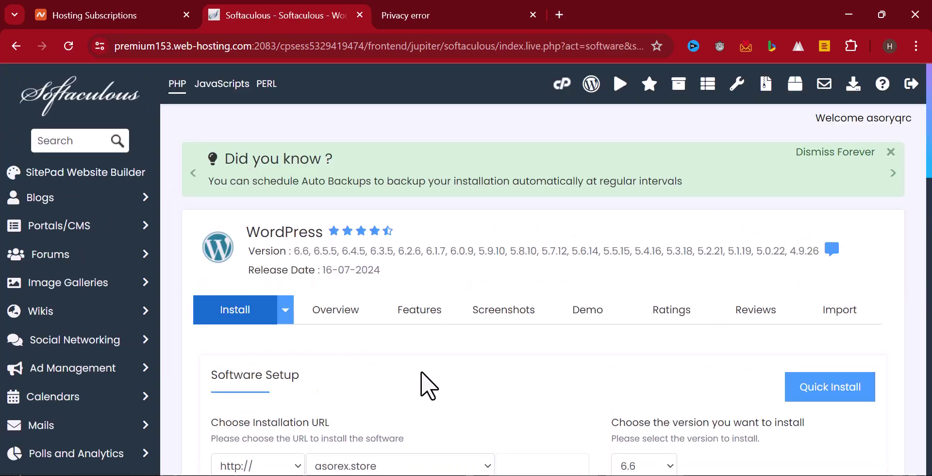
pyautogui.scroll(-5, 480, 366)
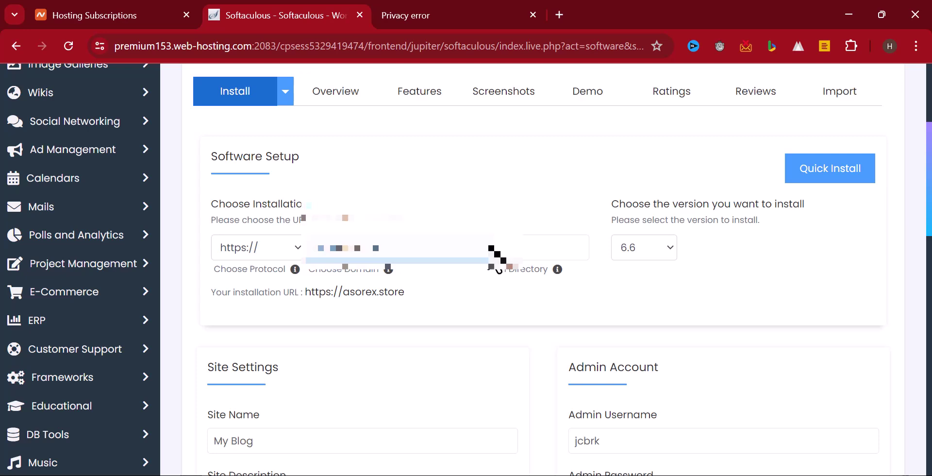
pyautogui.click(491, 248)
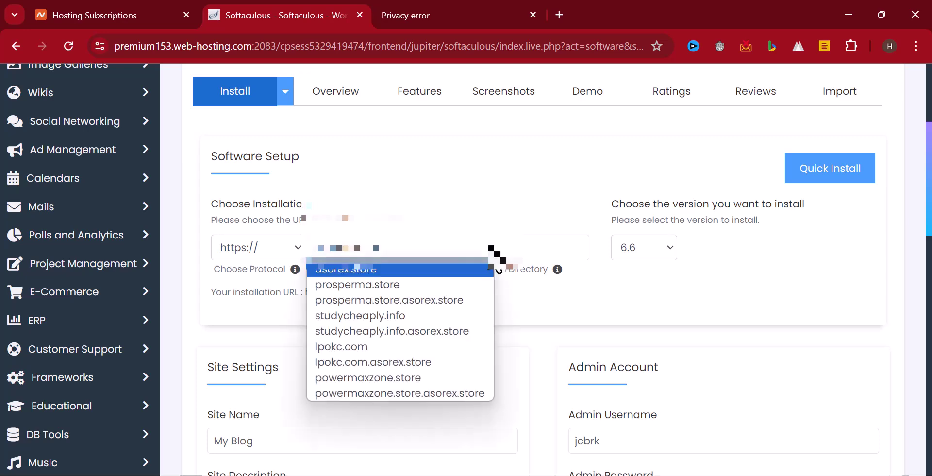
pyautogui.click(377, 284)
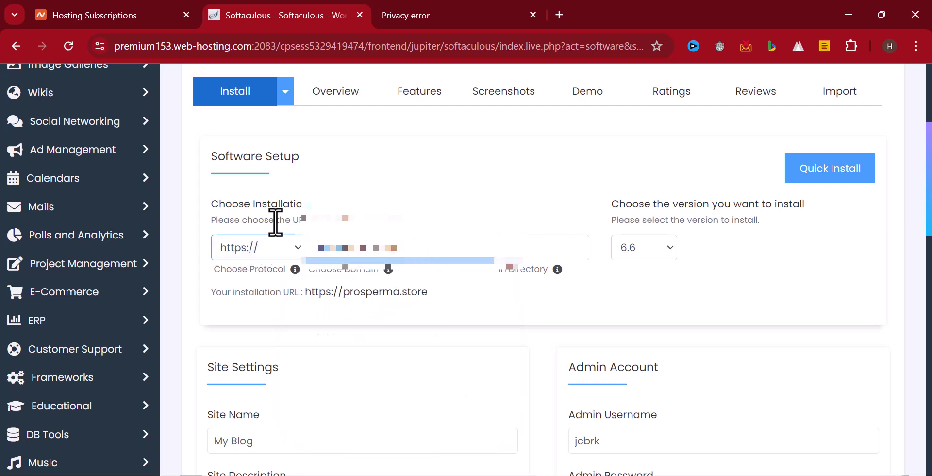
pyautogui.scroll(-1, 230, 197)
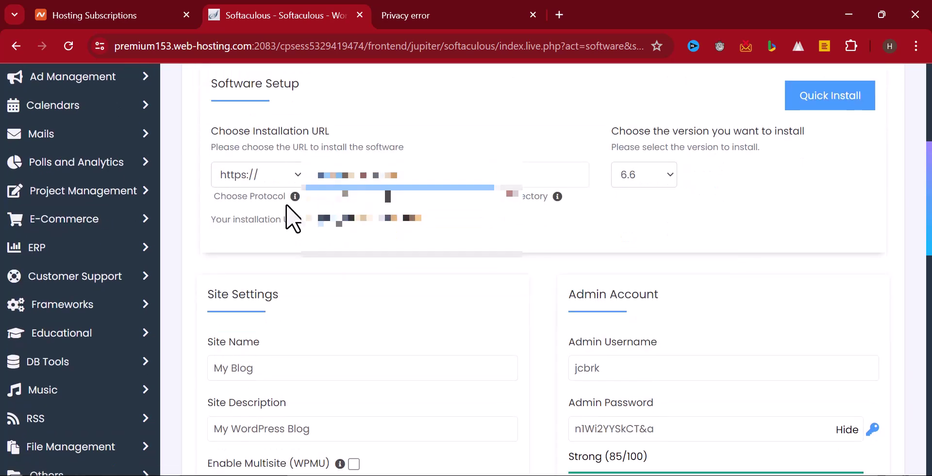
pyautogui.click(296, 177)
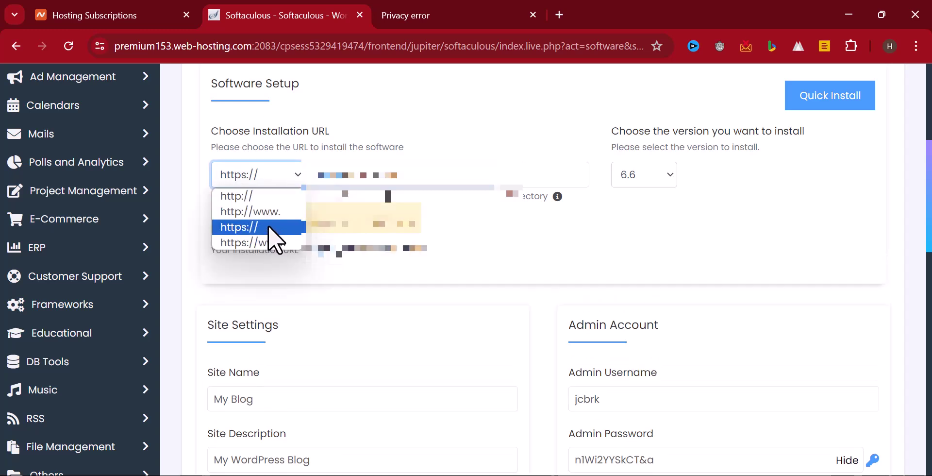
pyautogui.click(262, 240)
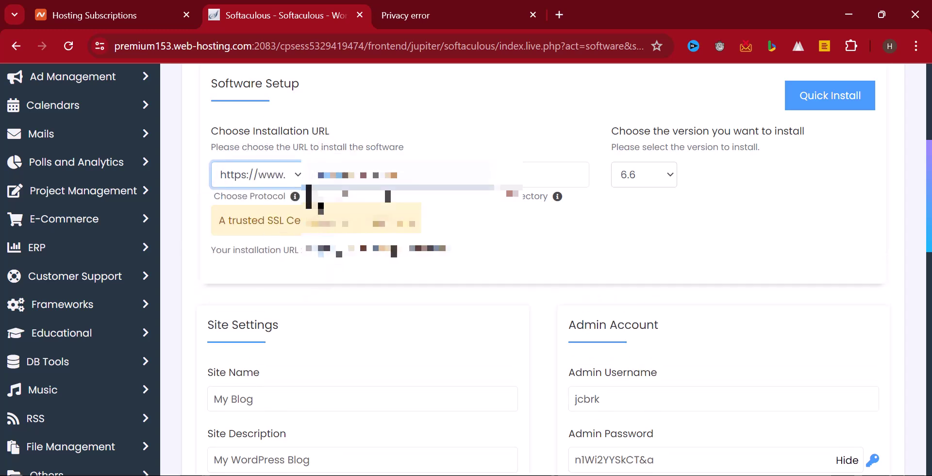
pyautogui.click(298, 176)
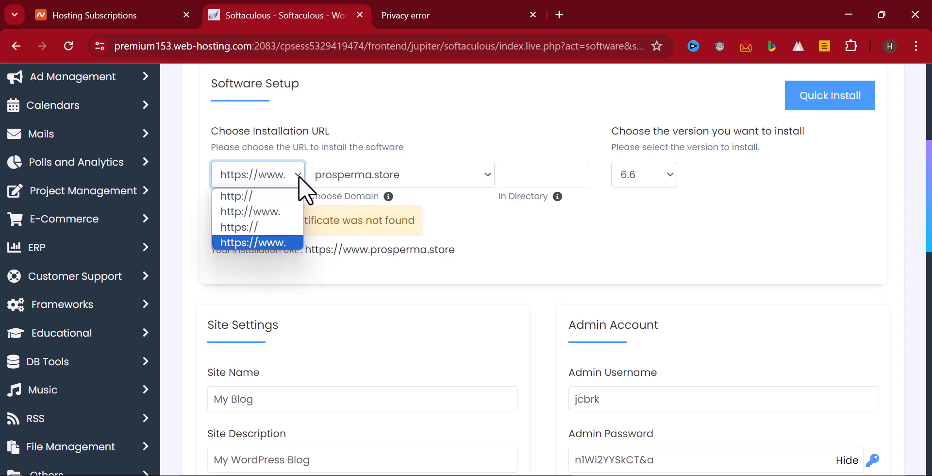
pyautogui.click(244, 225)
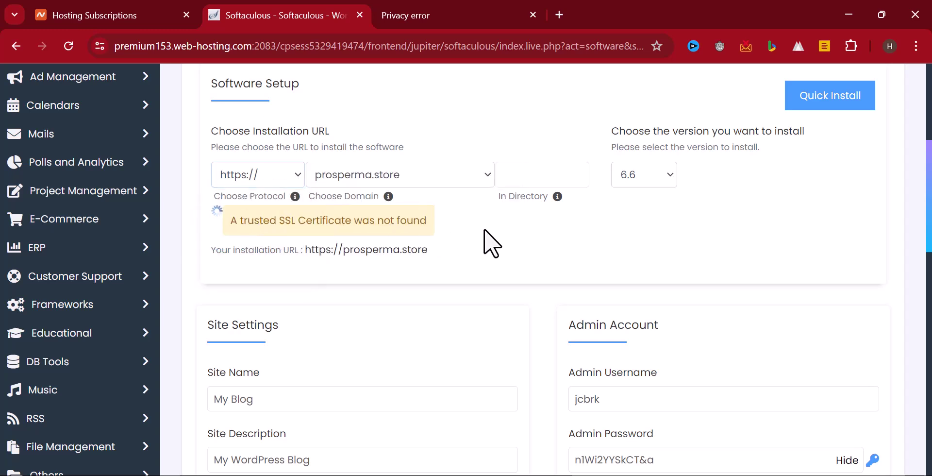
pyautogui.scroll(-3, 505, 229)
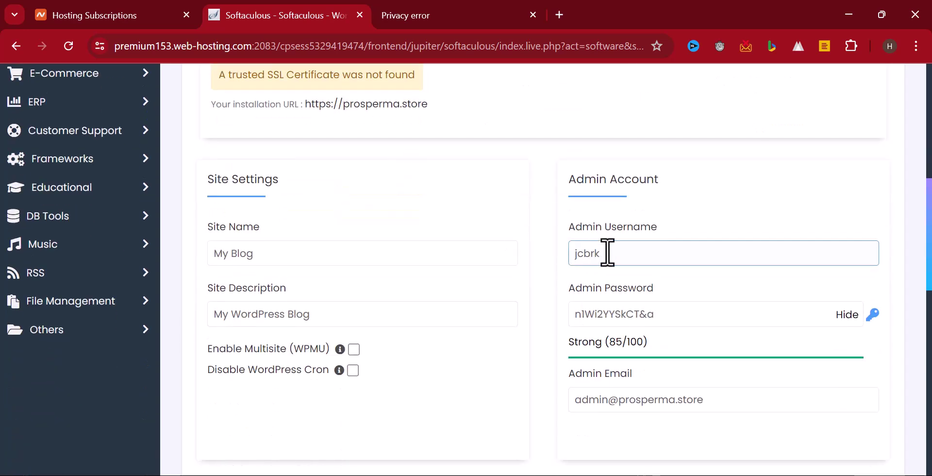
pyautogui.moveTo(612, 253); pyautogui.dragTo(577, 253)
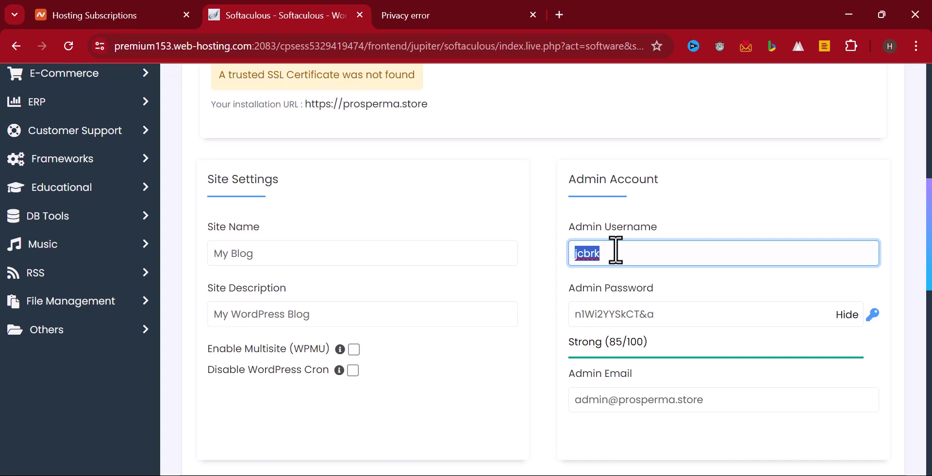
pyautogui.write('Admin')
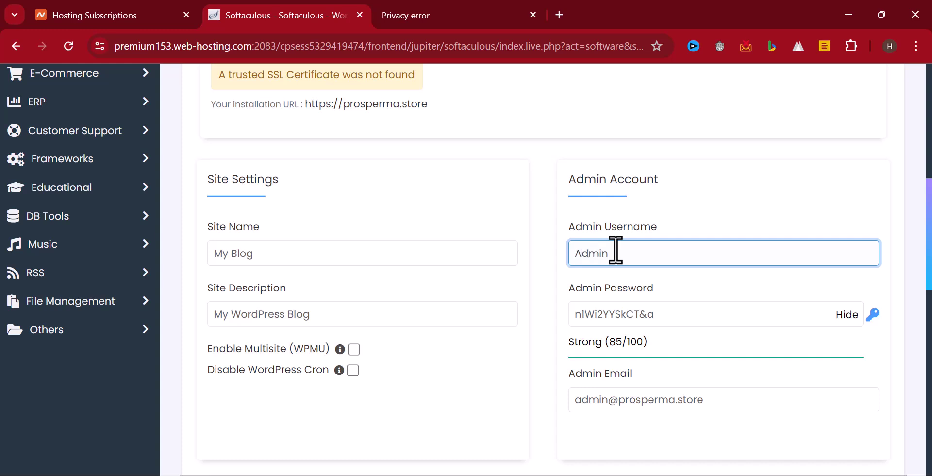
pyautogui.click(847, 316)
pyautogui.moveTo(642, 320); pyautogui.dragTo(552, 322)
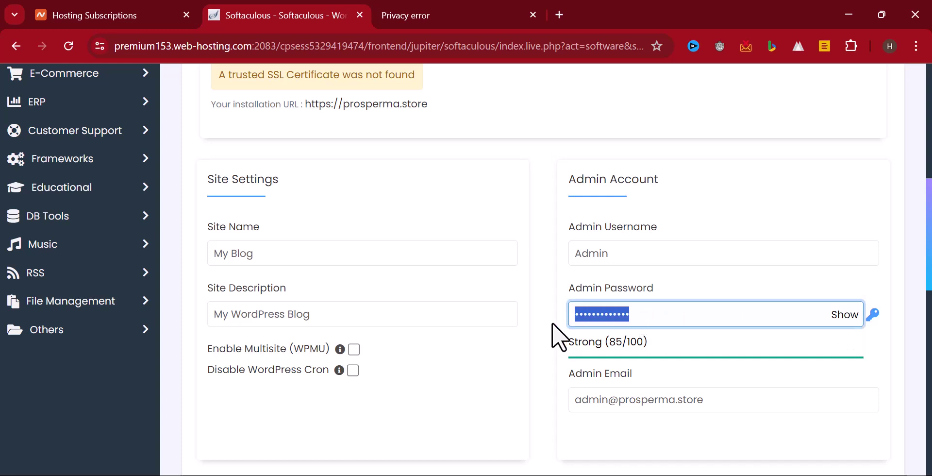
pyautogui.hotkey('ctrl', 'v')
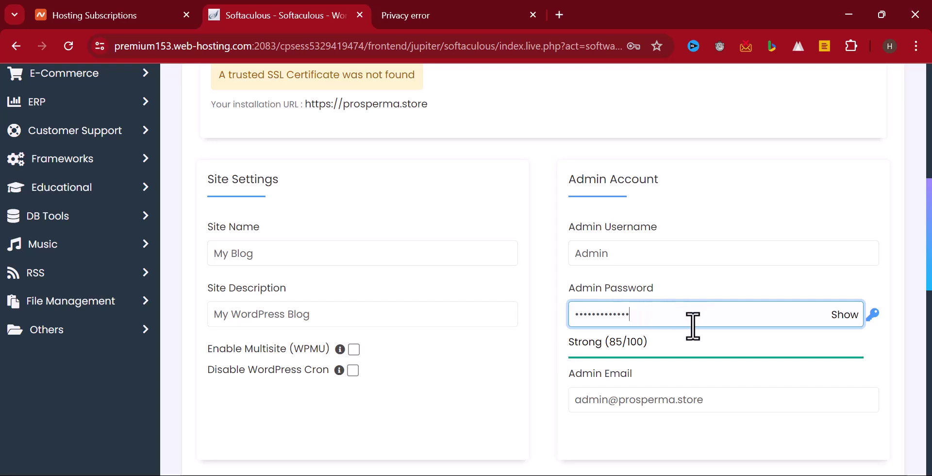
# Step: Change the WordPress site name to Prosperma
pyautogui.scroll(-3, 689, 320)
pyautogui.scroll(1, 446, 267)
pyautogui.scroll(2, 413, 240)
pyautogui.moveTo(255, 252); pyautogui.dragTo(190, 252)
pyautogui.write('Prospa')
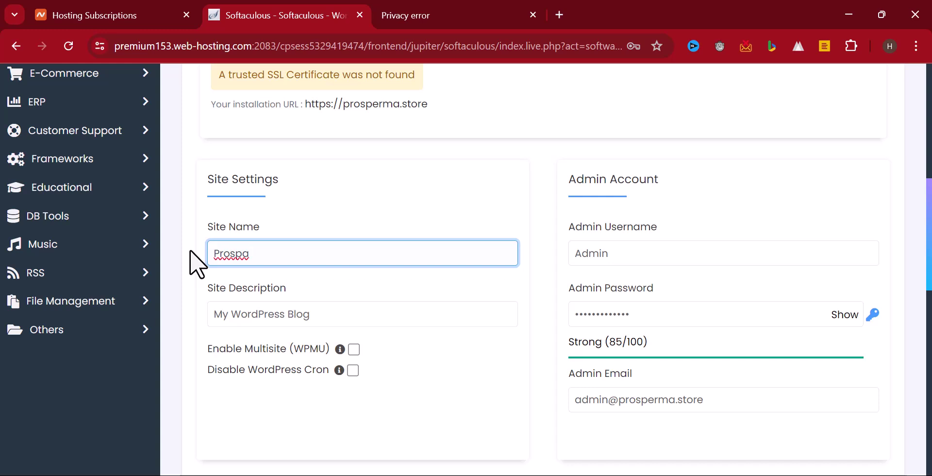
pyautogui.press('BackSpace')
# Step: Run the WordPress install on prosperma.store, dismissing Chrome's save-password prompt
pyautogui.scroll(-6, 511, 318)
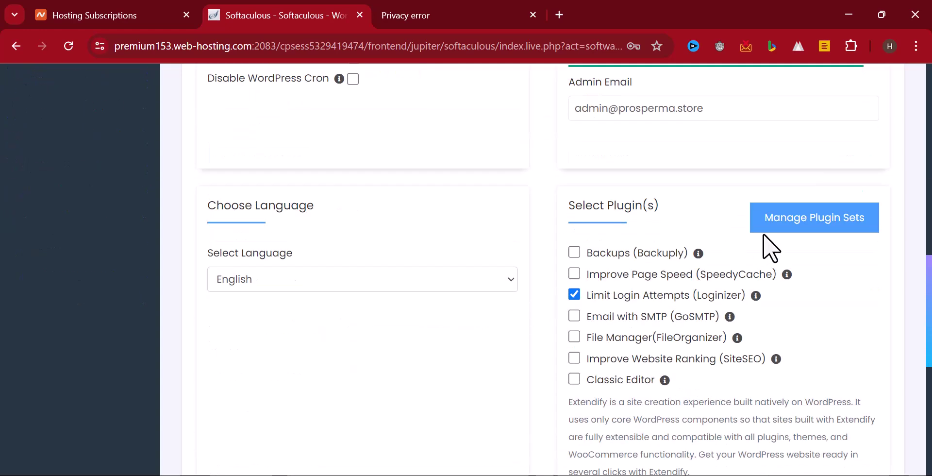
pyautogui.scroll(-3, 613, 257)
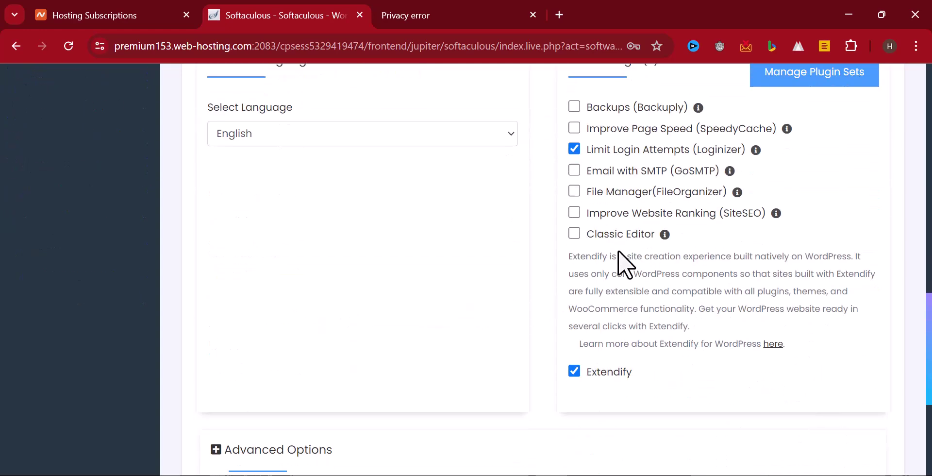
pyautogui.scroll(-7, 612, 257)
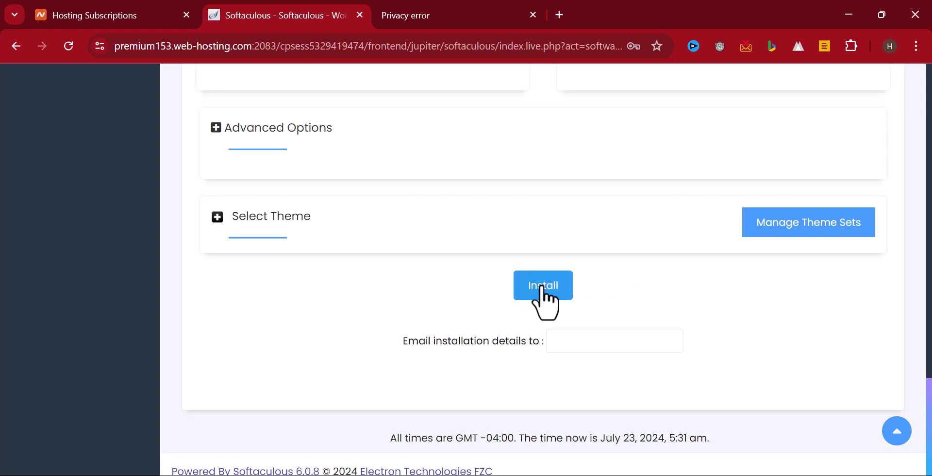
pyautogui.click(542, 286)
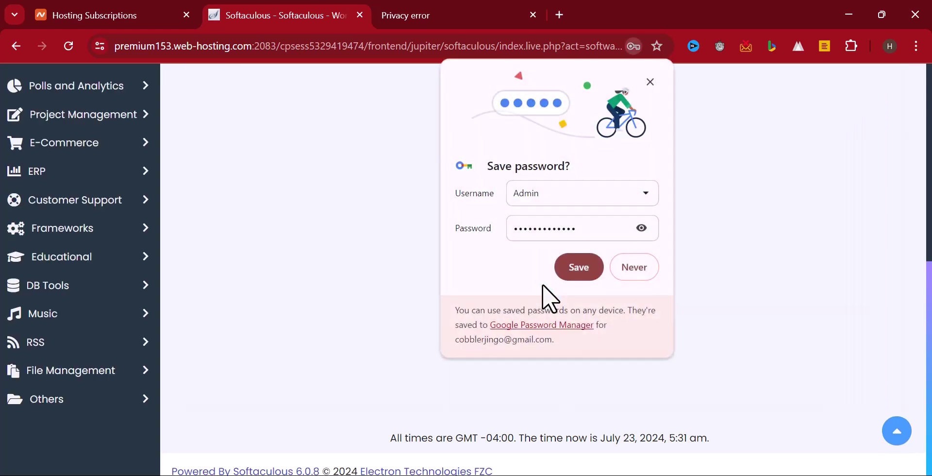
pyautogui.click(579, 265)
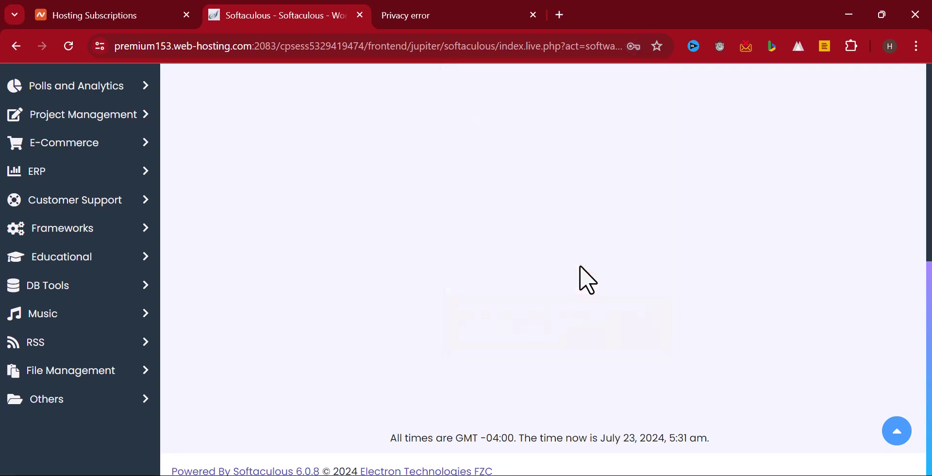
pyautogui.scroll(10, 511, 258)
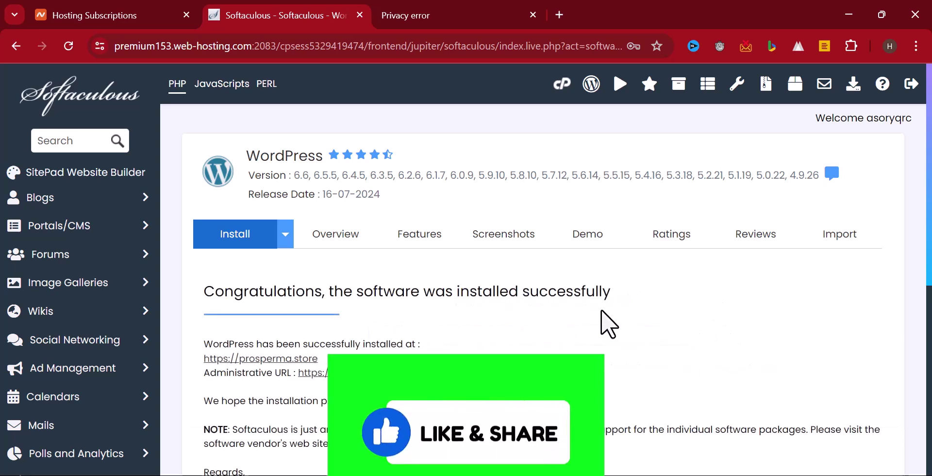
# Step: Scroll the install success page down to the Administrative URL link
pyautogui.scroll(-1, 601, 321)
pyautogui.scroll(-1, 655, 297)
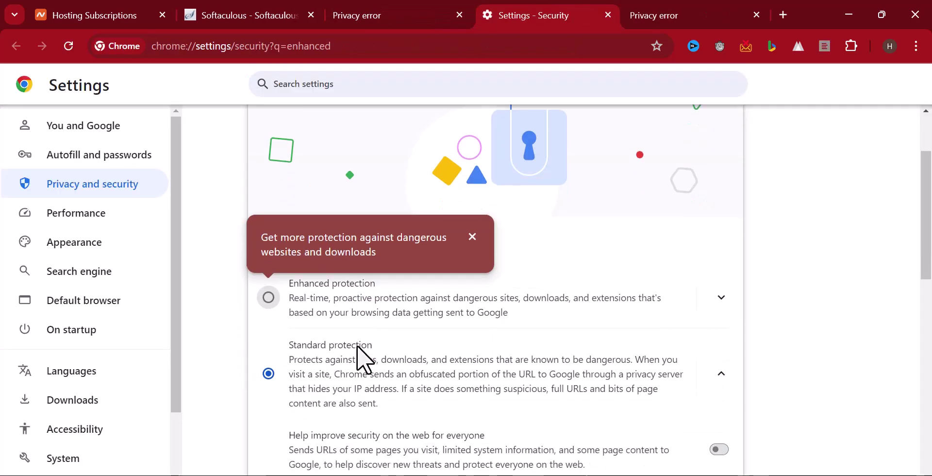
# Step: Turn on Enhanced protection in Chrome's Safe Browsing settings
pyautogui.click(273, 298)
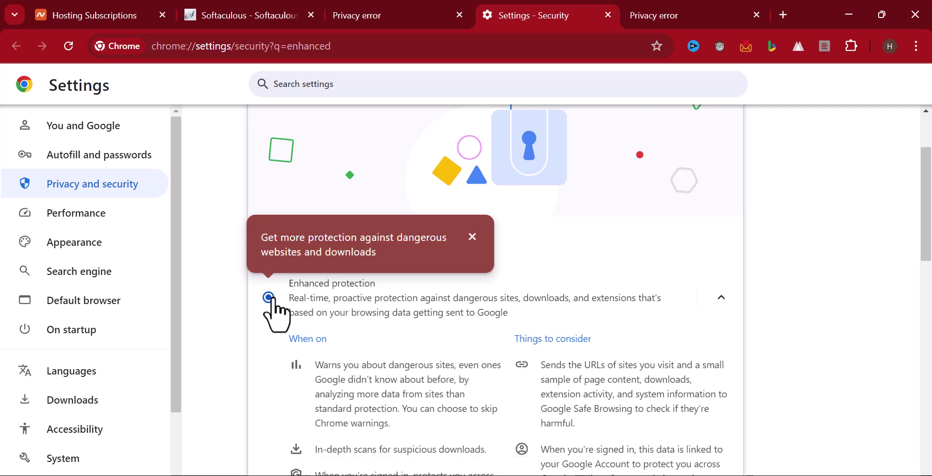
pyautogui.scroll(-10, 545, 327)
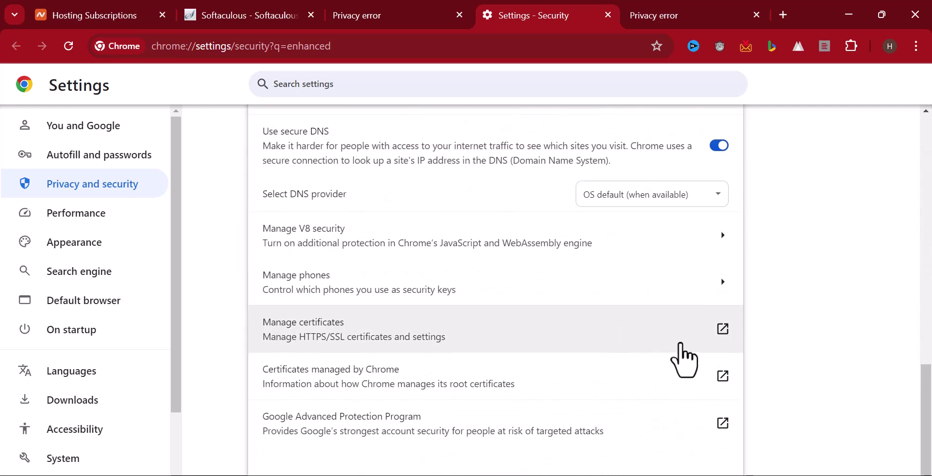
pyautogui.scroll(8, 687, 359)
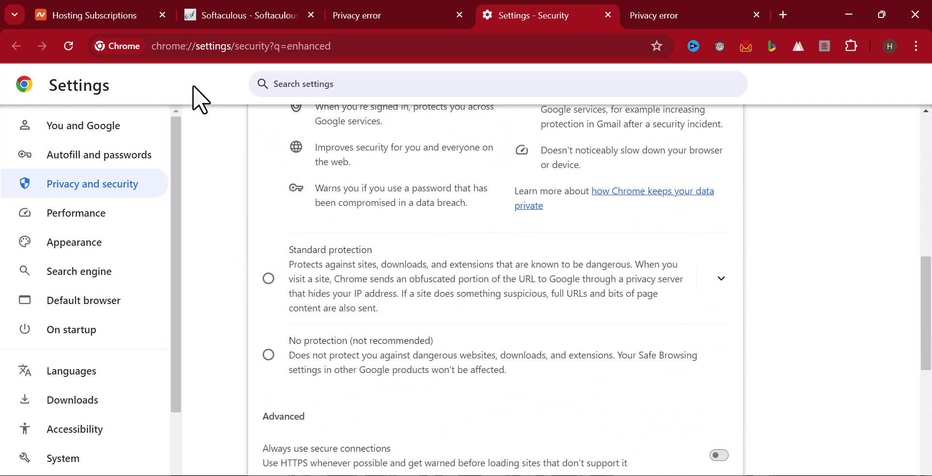
# Step: Return to the prosperma.store privacy-error tab and expand its Advanced details
pyautogui.click(367, 15)
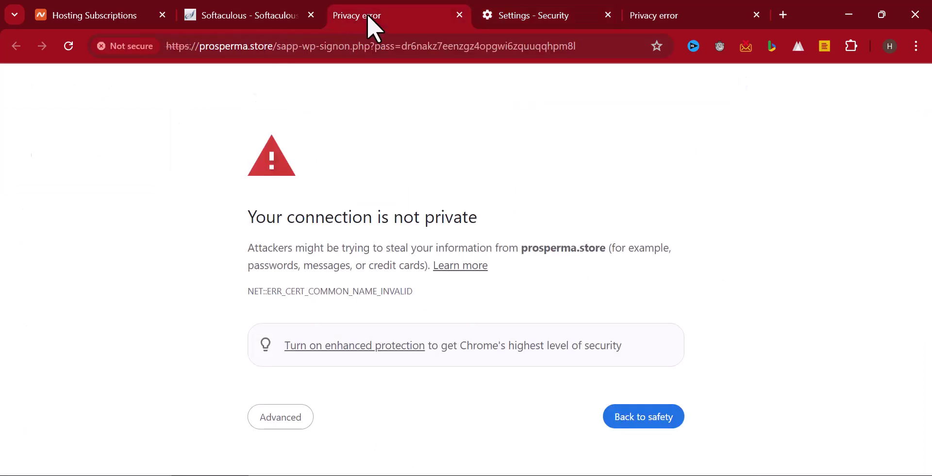
pyautogui.click(284, 418)
pyautogui.scroll(-2, 310, 403)
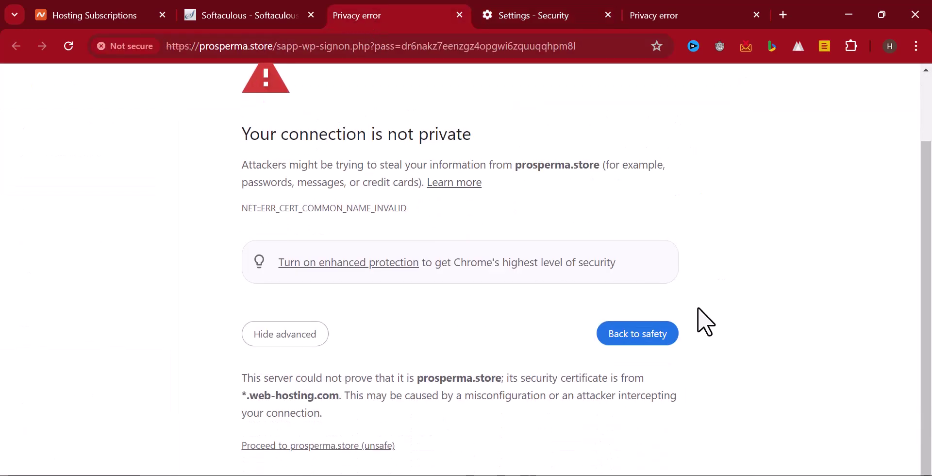